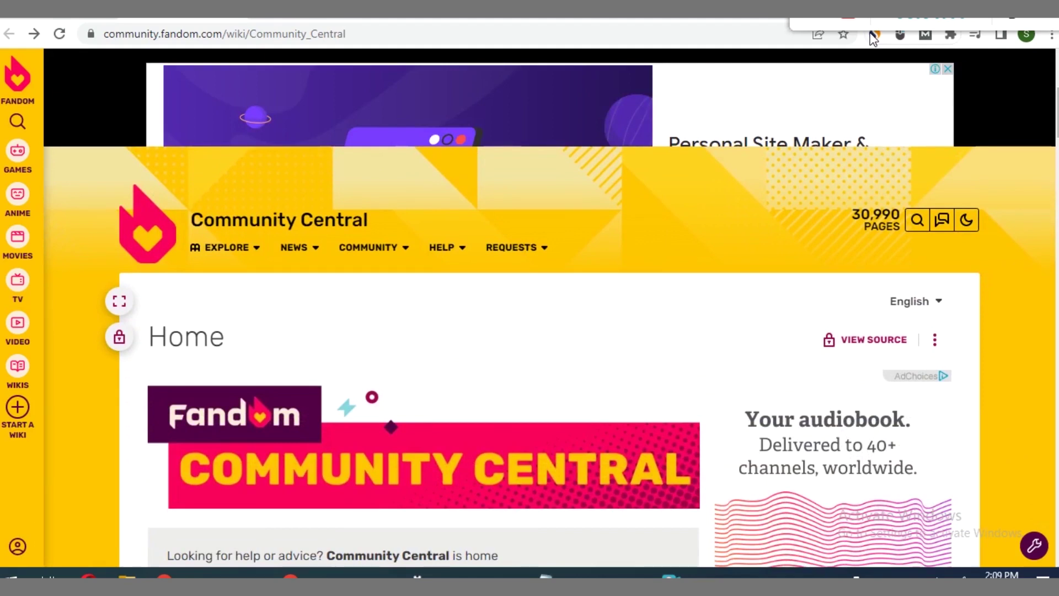
Open the Similarweb traffic and ranking overview for fandom.com from the browser toolbar.
left_click(874, 35)
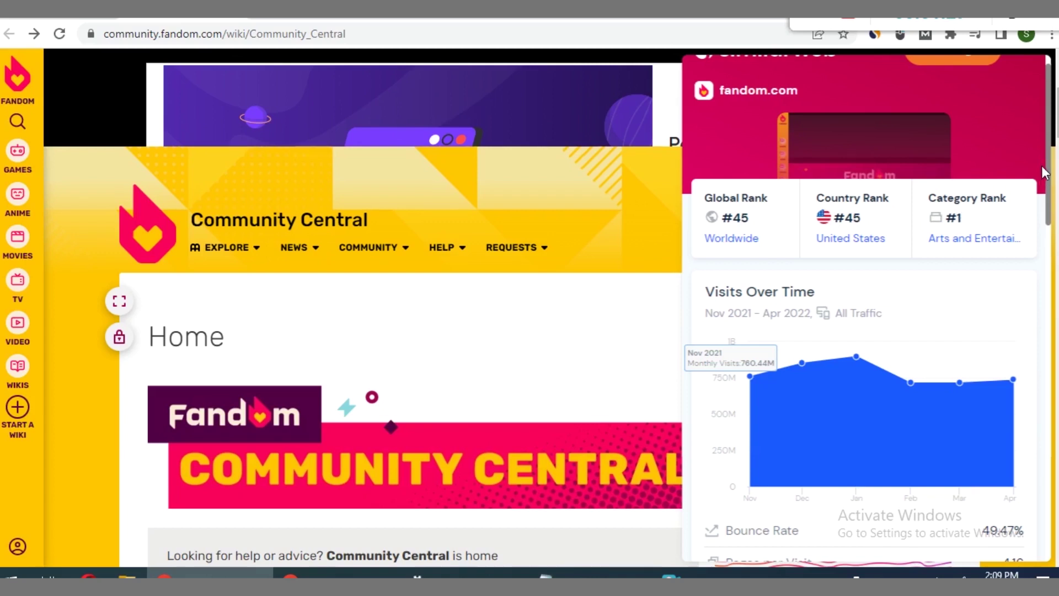
Review fandom.com's monthly visits and scroll down to its top countries by traffic share.
scroll(1044, 172, "down", 3)
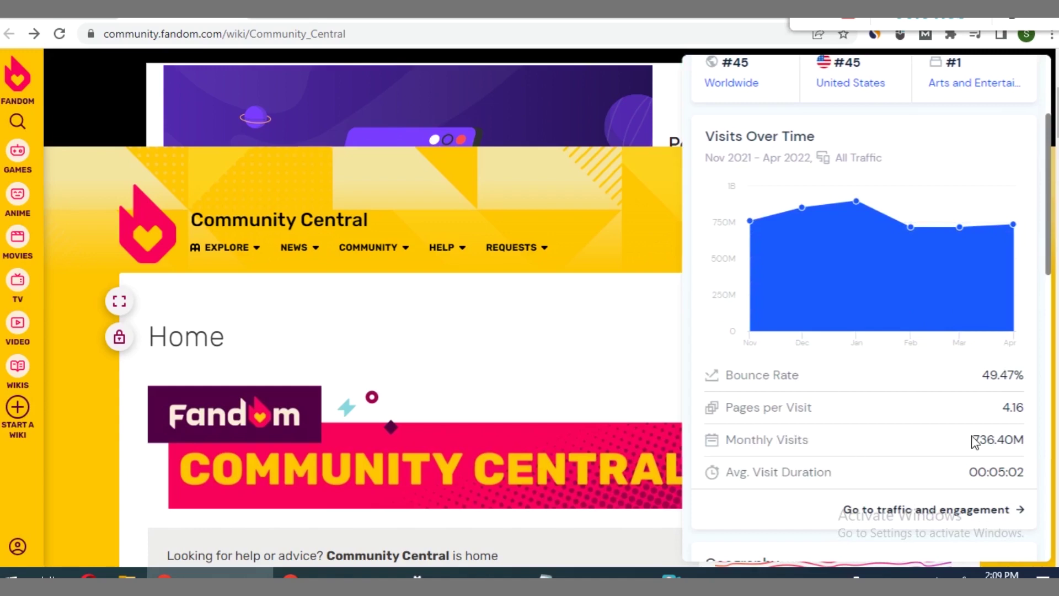
left_click_drag(972, 439, 995, 440)
left_click(1050, 259)
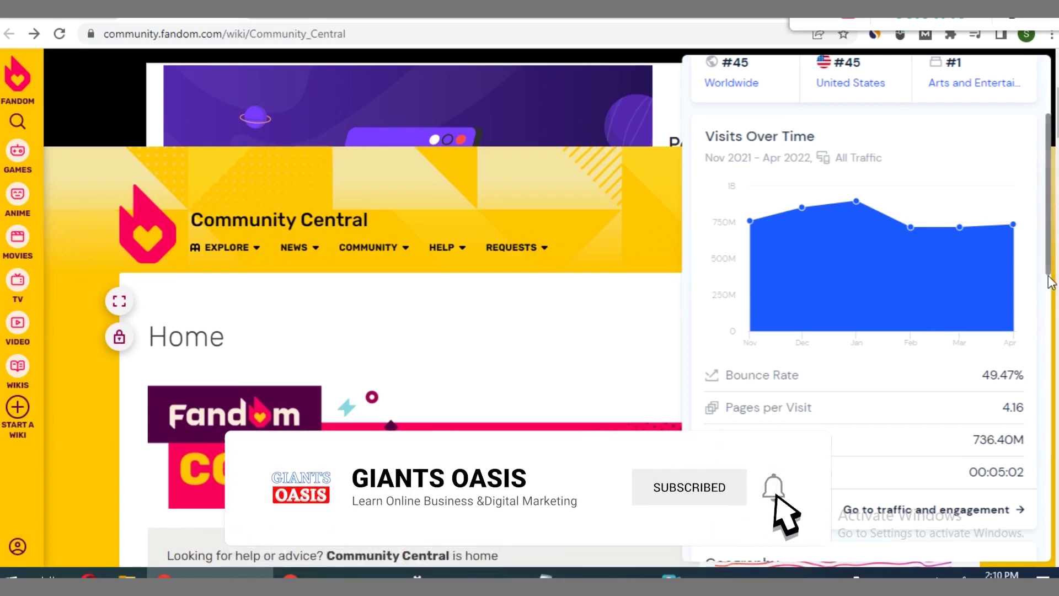
left_click_drag(1050, 288, 1052, 442)
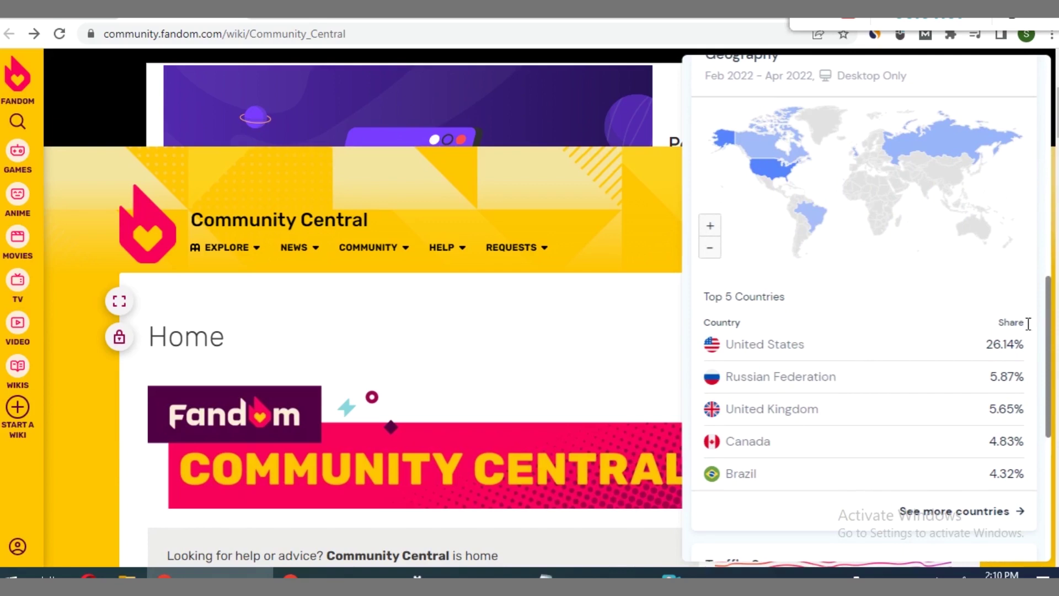
left_click_drag(1052, 348, 1053, 270)
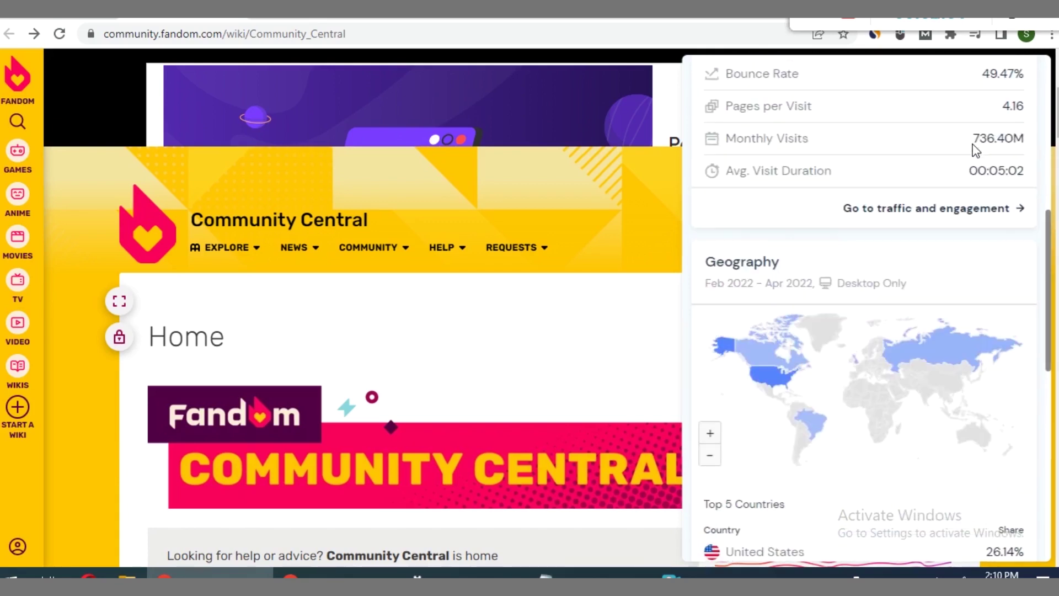
left_click_drag(972, 137, 1015, 141)
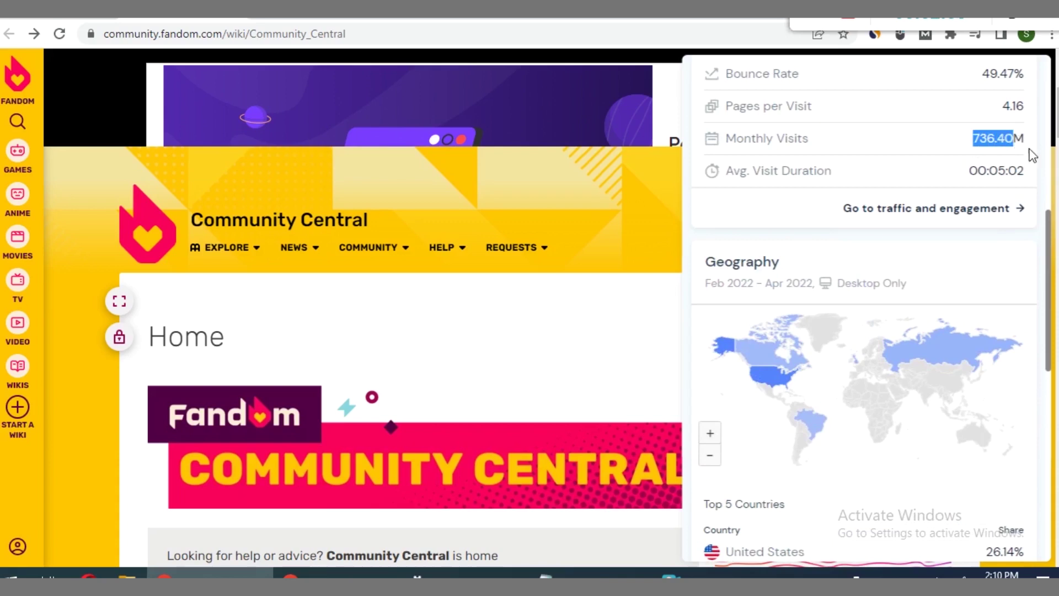
left_click_drag(1047, 231, 1049, 315)
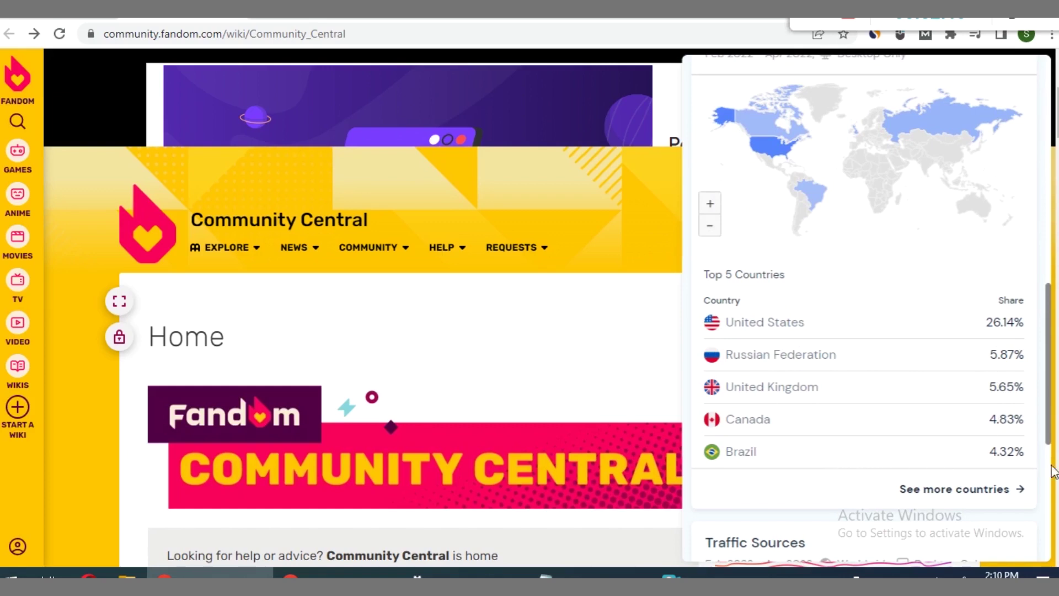
triple_click(1045, 419)
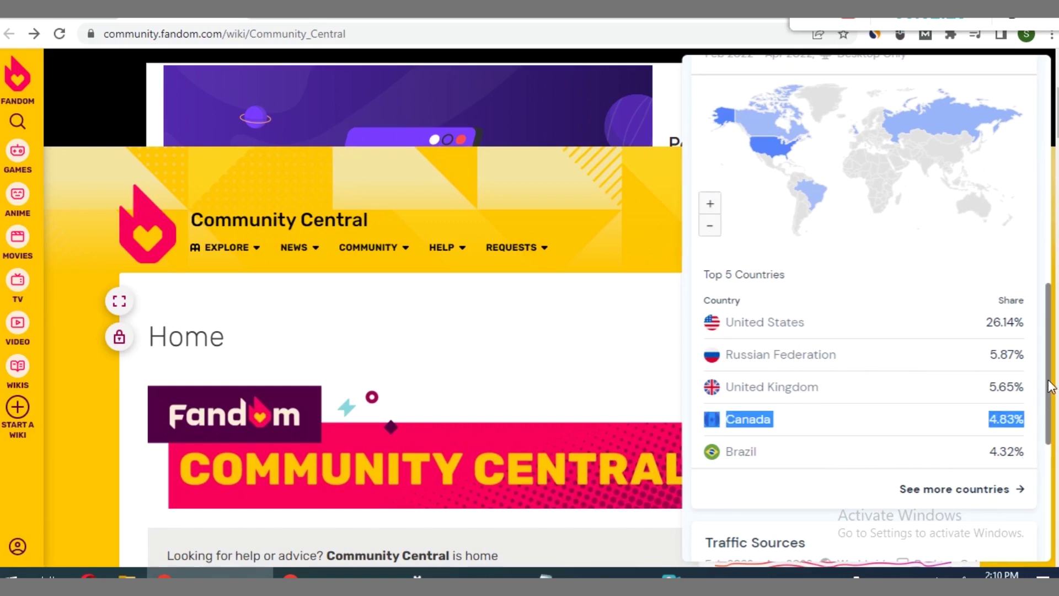
left_click(974, 400)
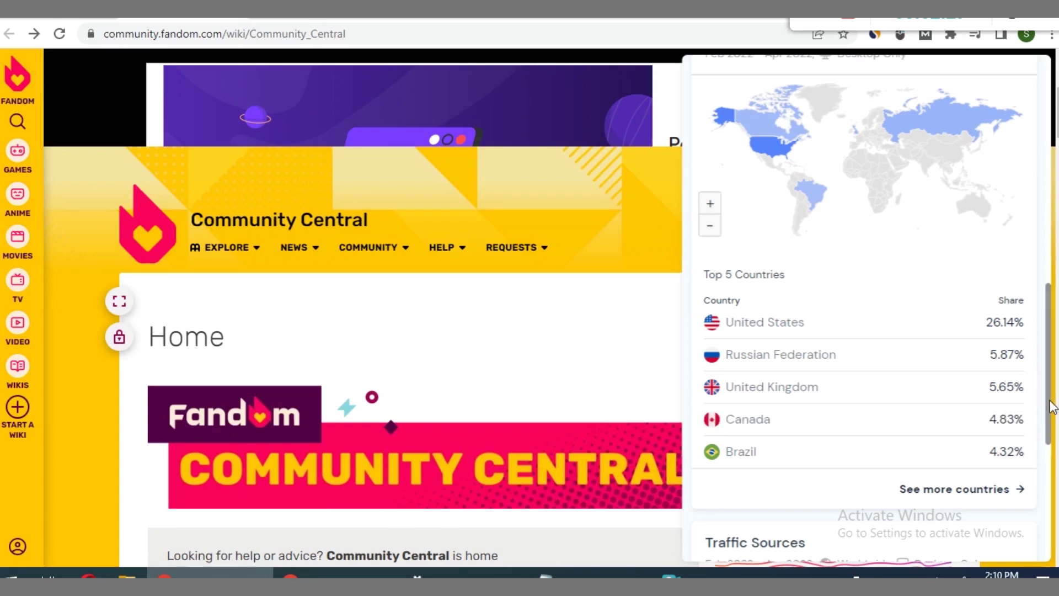
left_click_drag(1052, 407, 1054, 221)
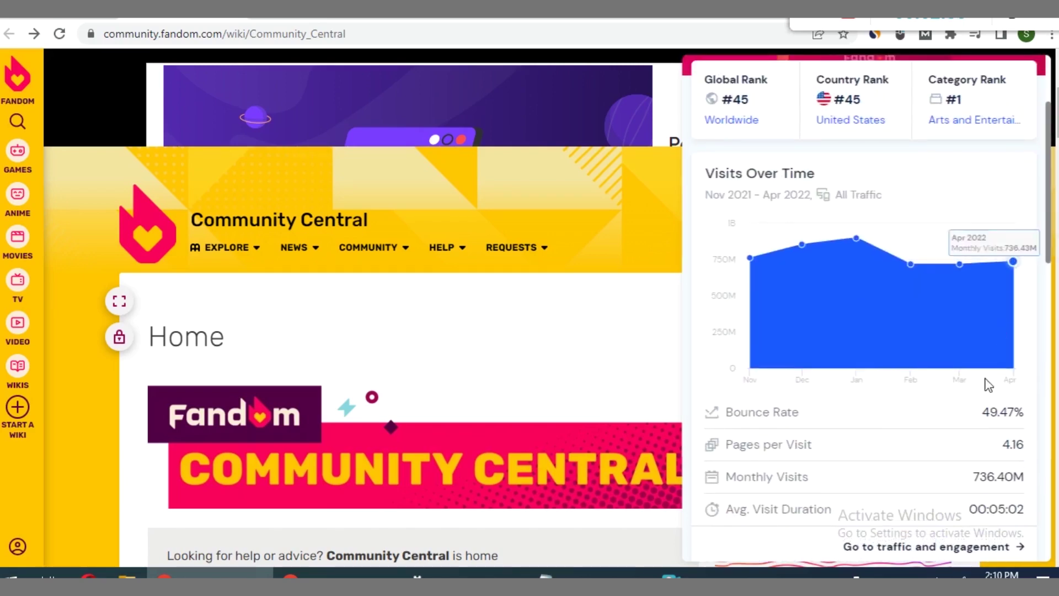
left_click_drag(726, 479, 1023, 478)
left_click(1023, 478)
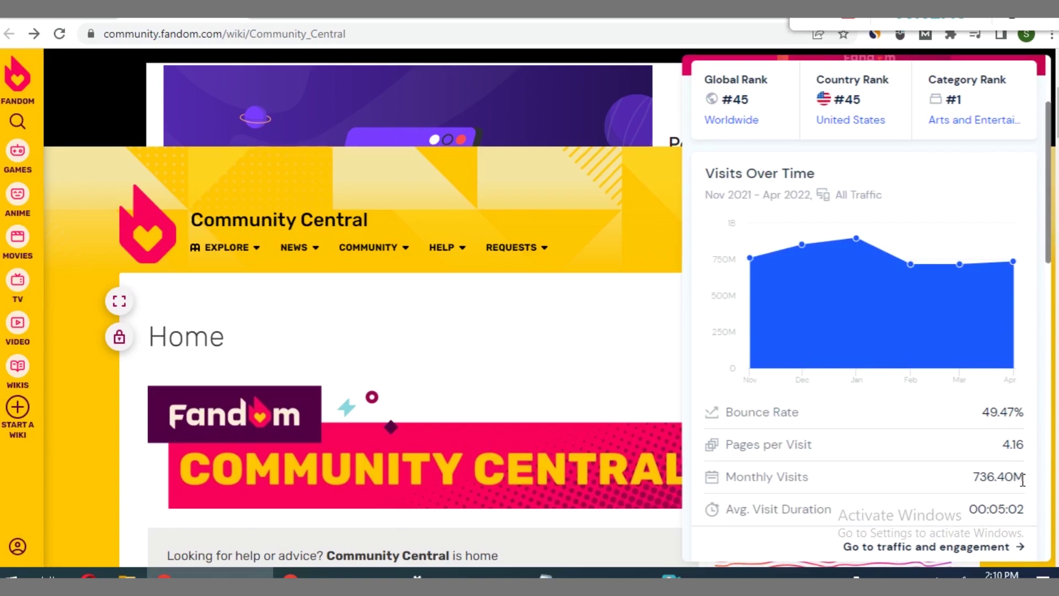
left_click_drag(1023, 479, 971, 478)
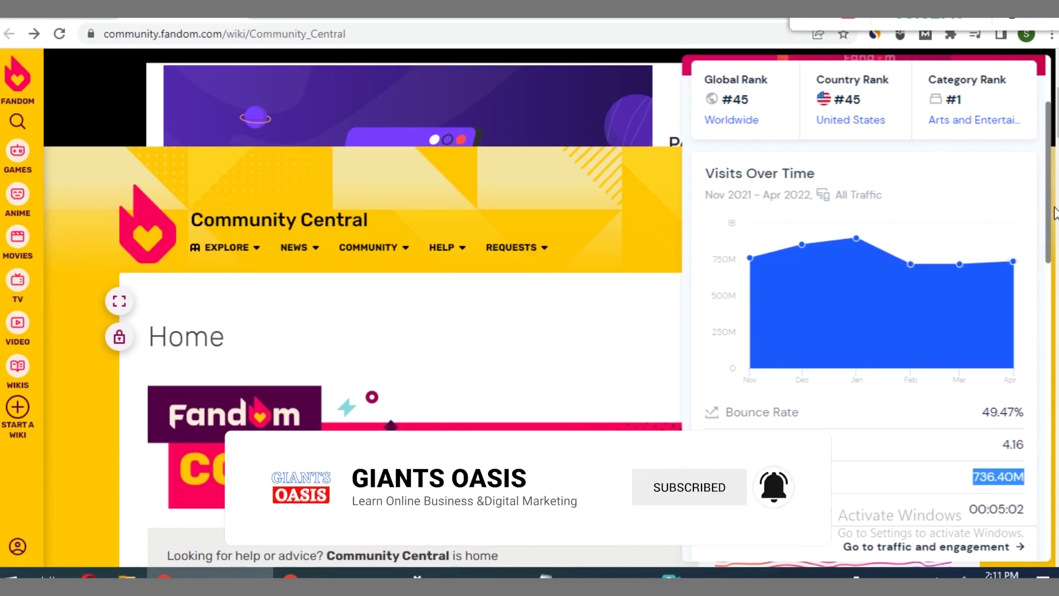
left_click_drag(1054, 212, 1055, 179)
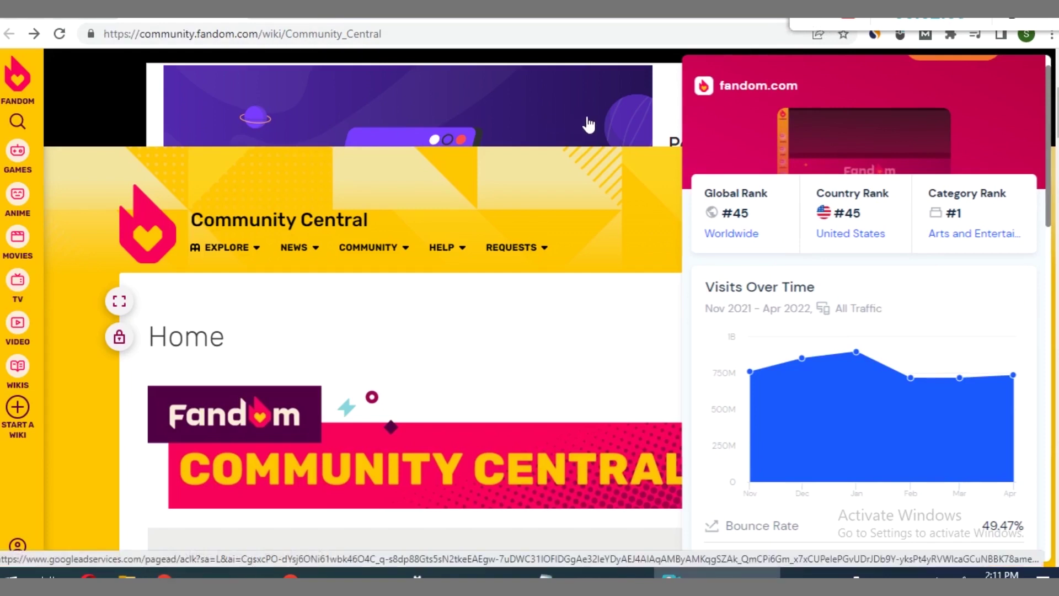
right_click(188, 8)
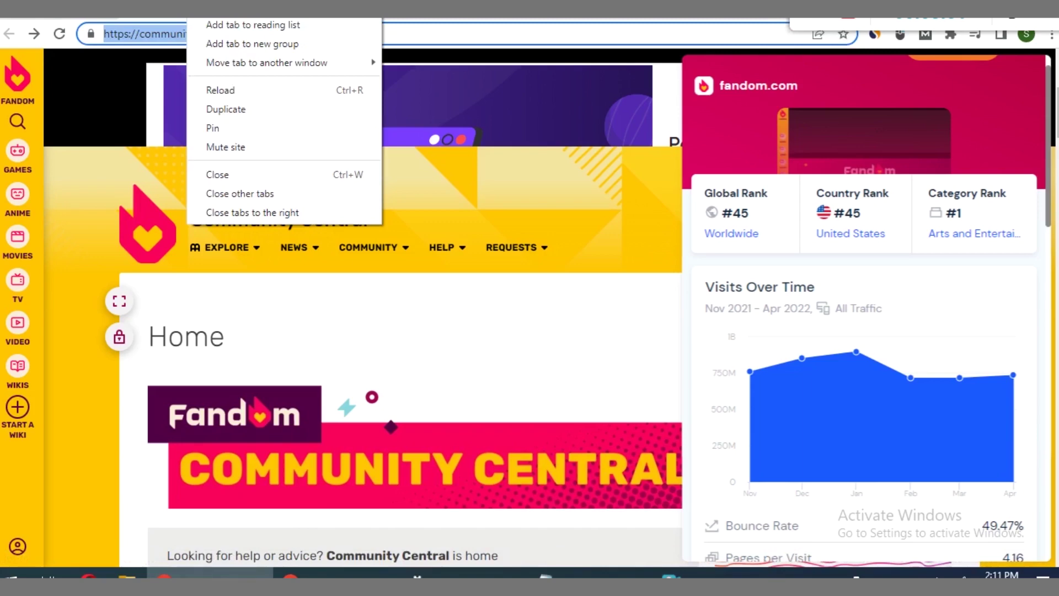
key("ctrl+t")
type("we")
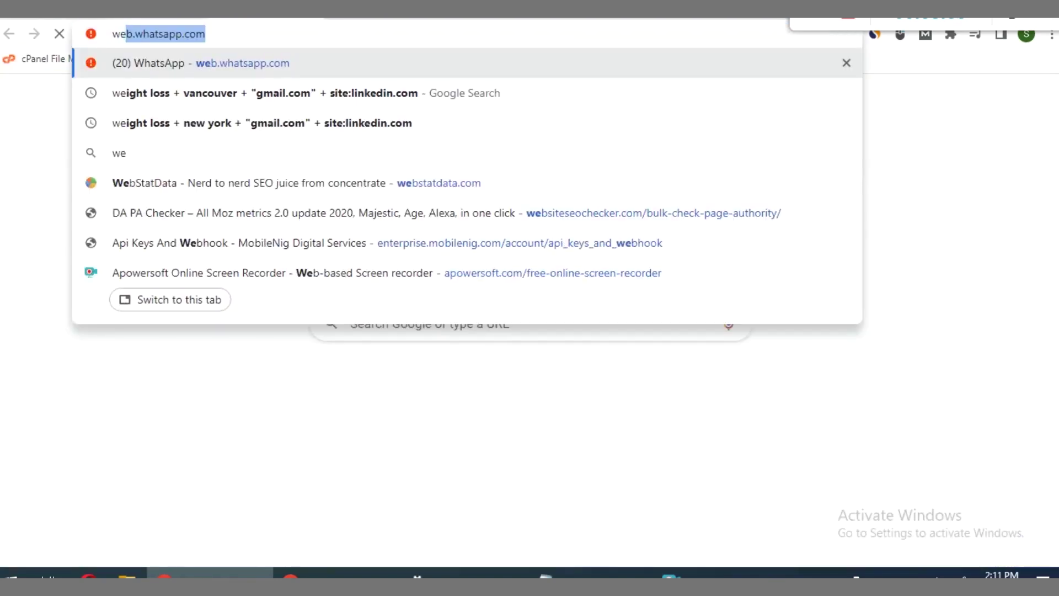
type("bsi")
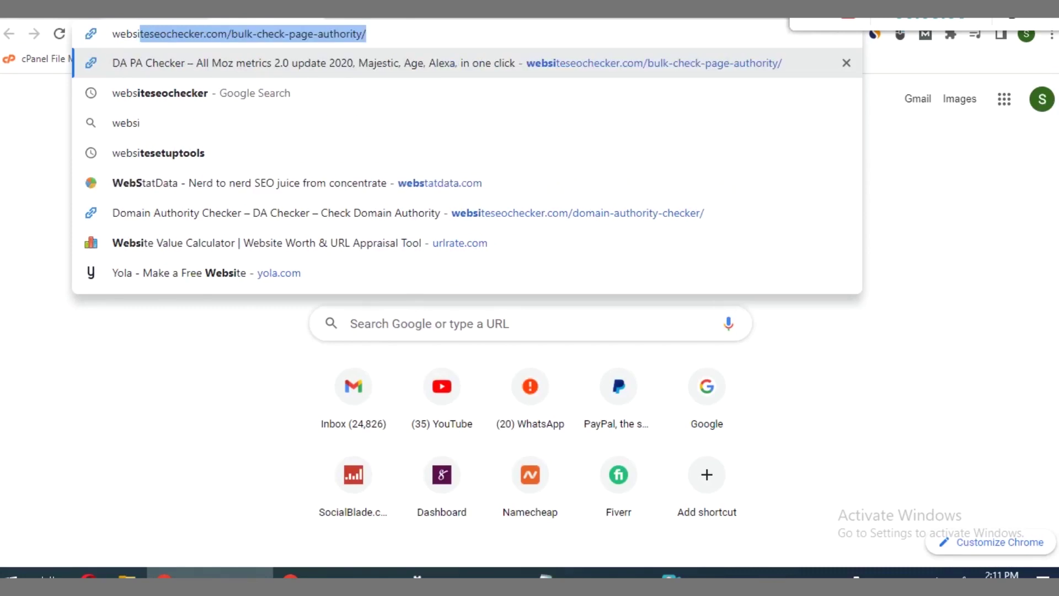
key("Return")
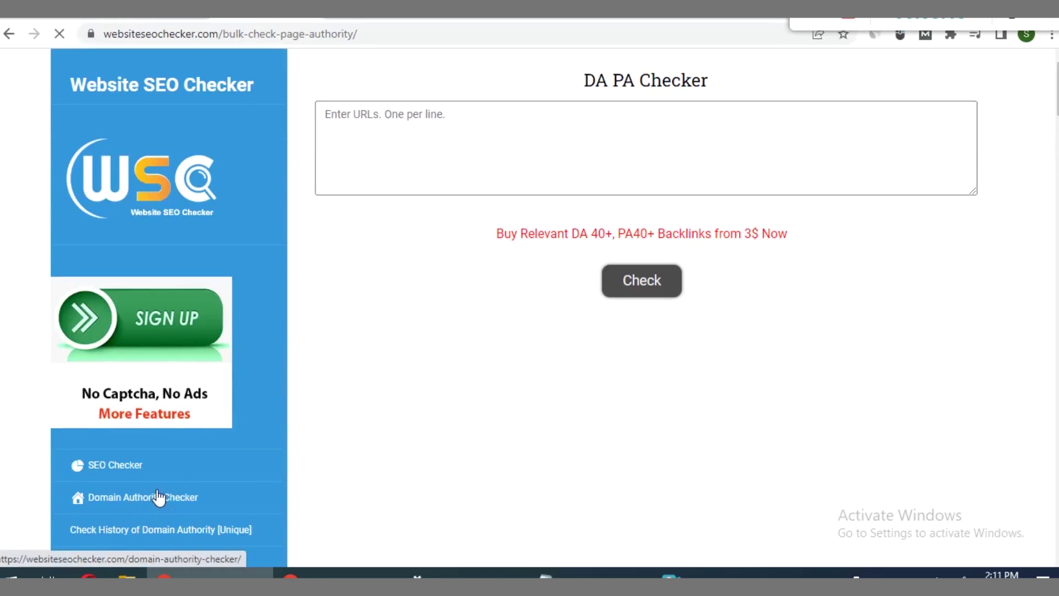
left_click(158, 498)
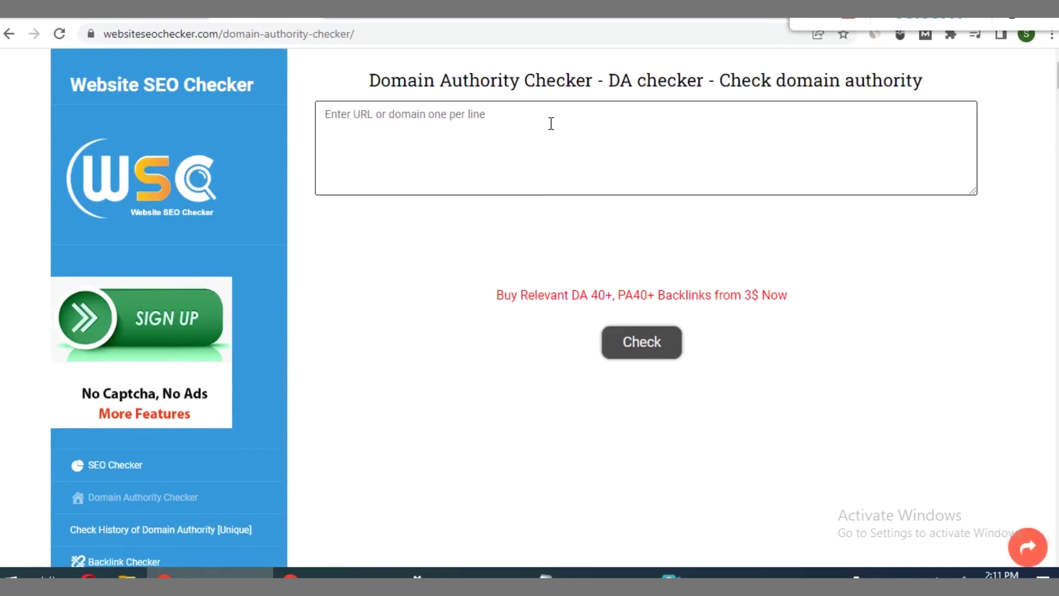
type("https://community.fandom.com/")
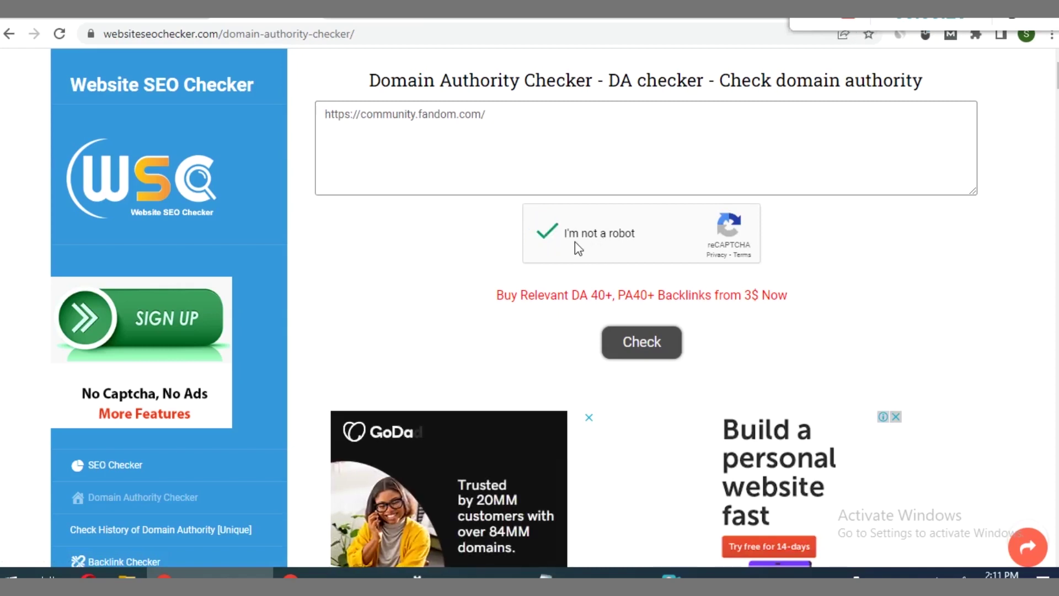
left_click(642, 342)
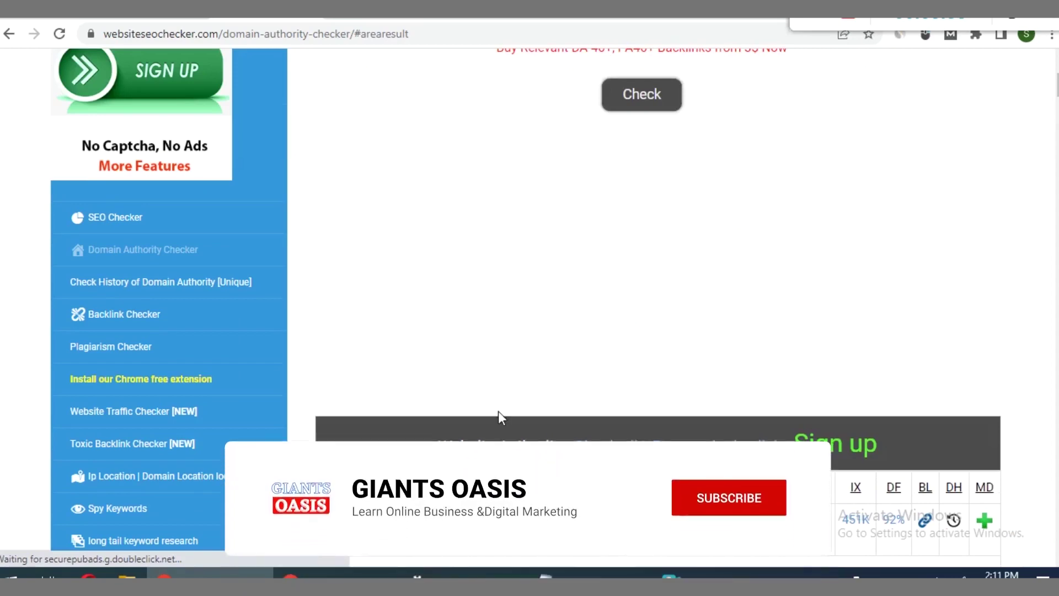
scroll(768, 275, "down", 2)
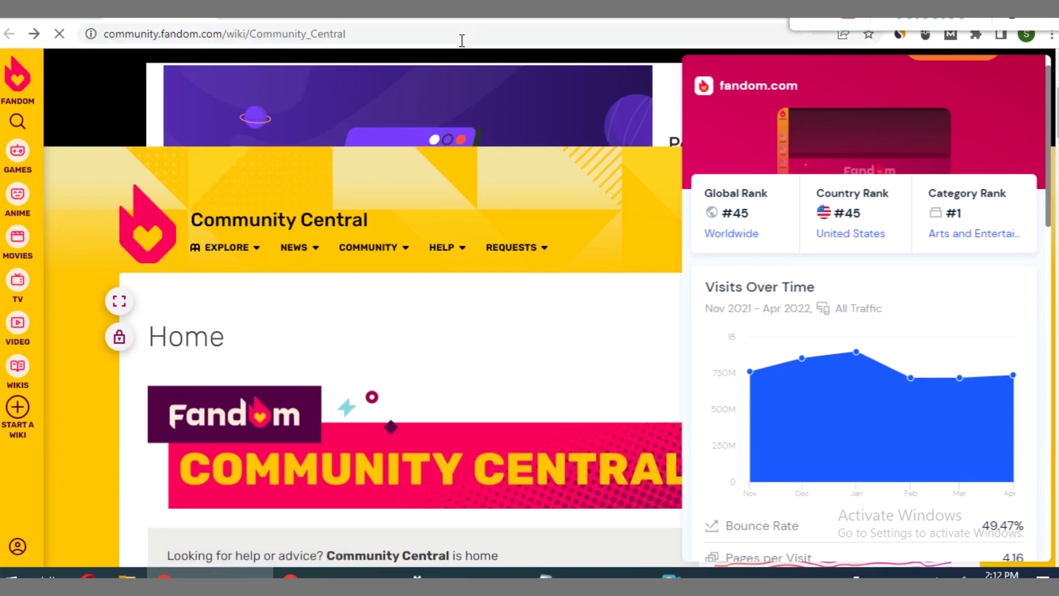
Close the traffic panel and register a new Fandom account using an existing Google account.
left_click(633, 144)
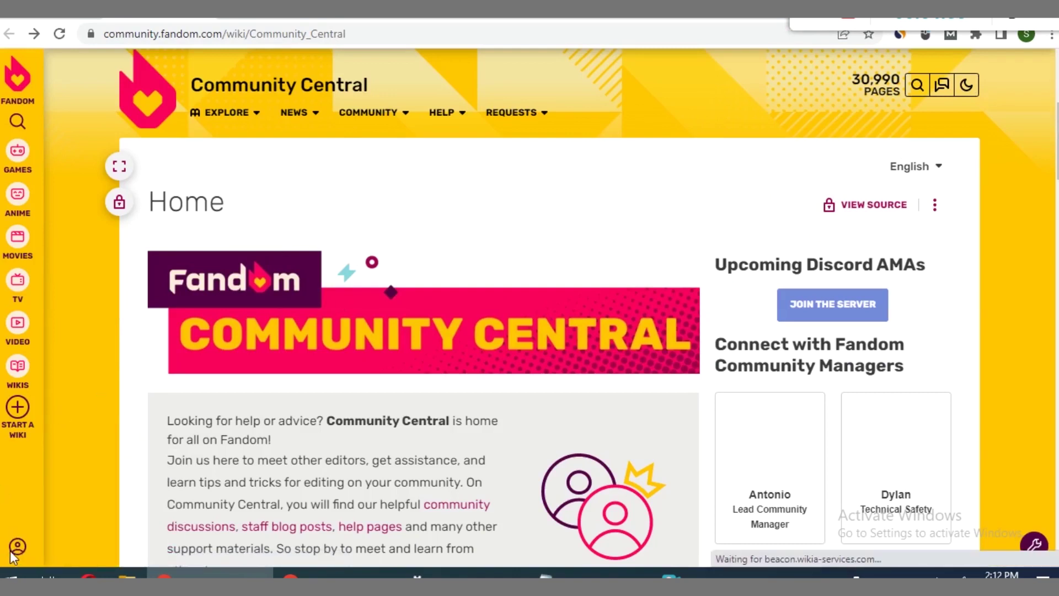
scroll(33, 527, "down", 3)
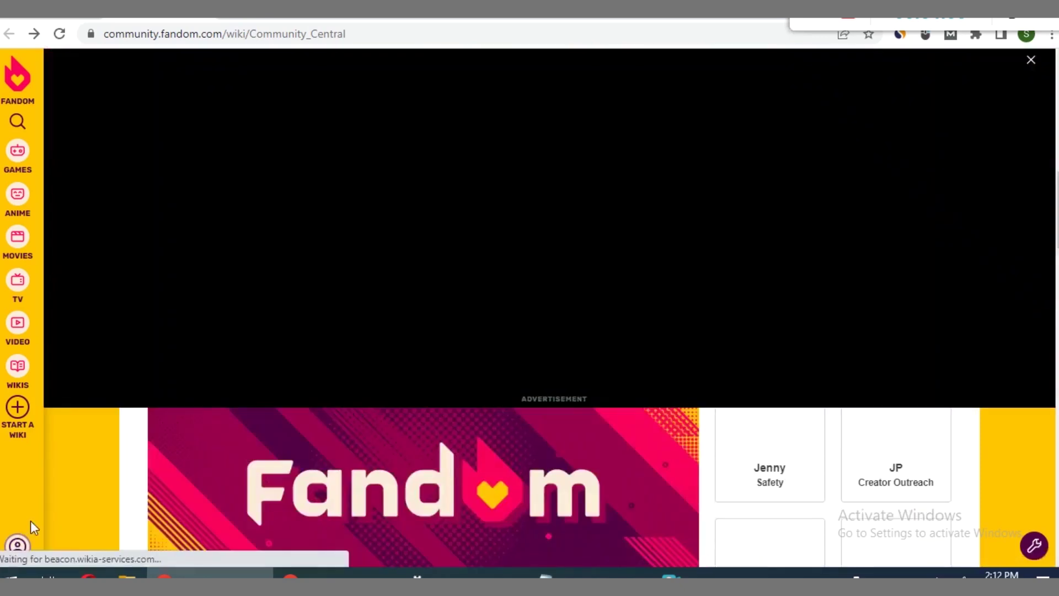
mouse_move(21, 545)
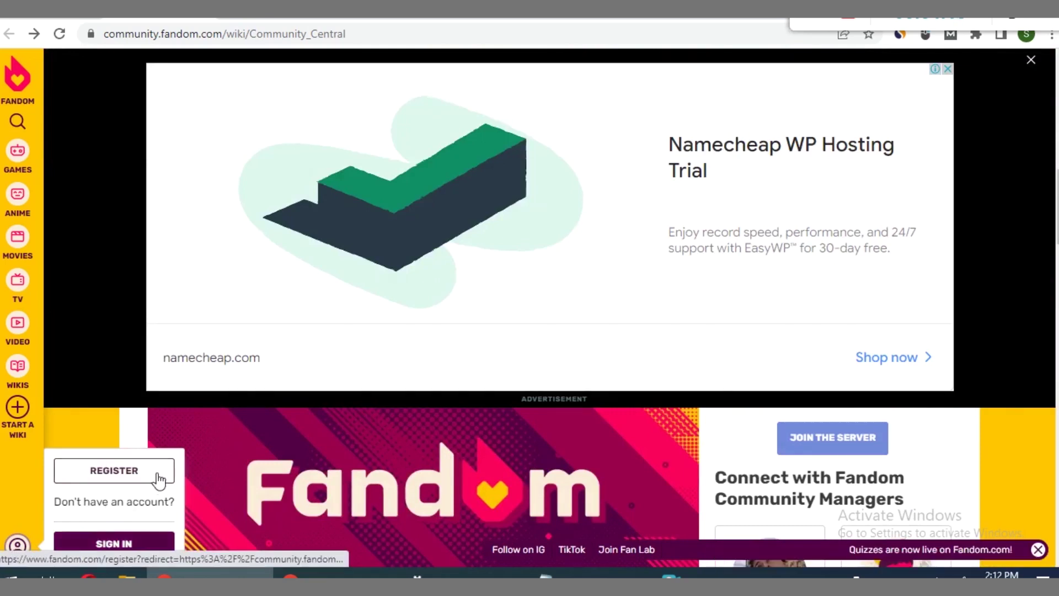
left_click(113, 472)
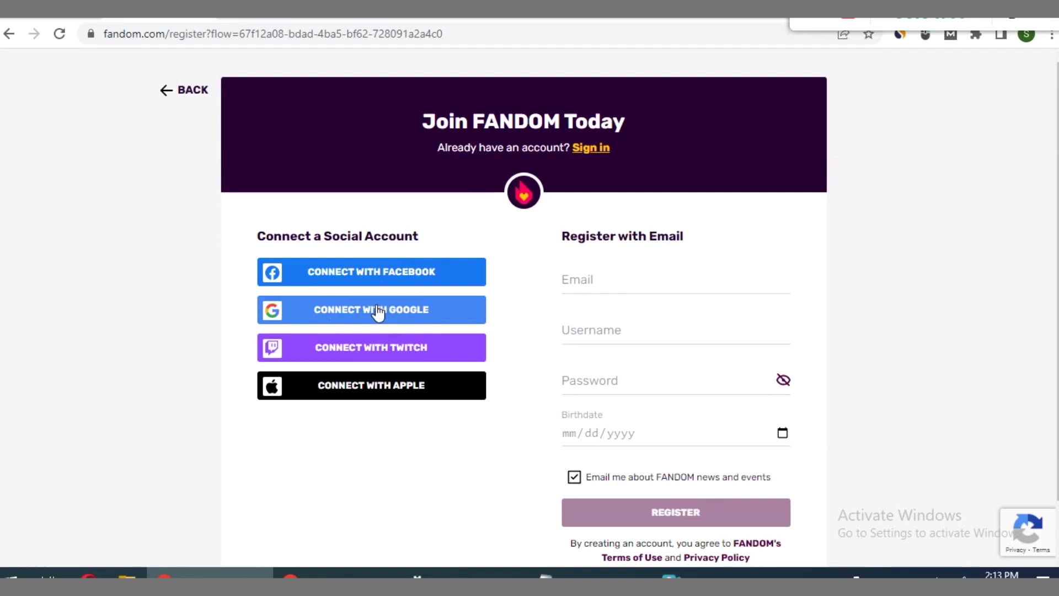
left_click(377, 312)
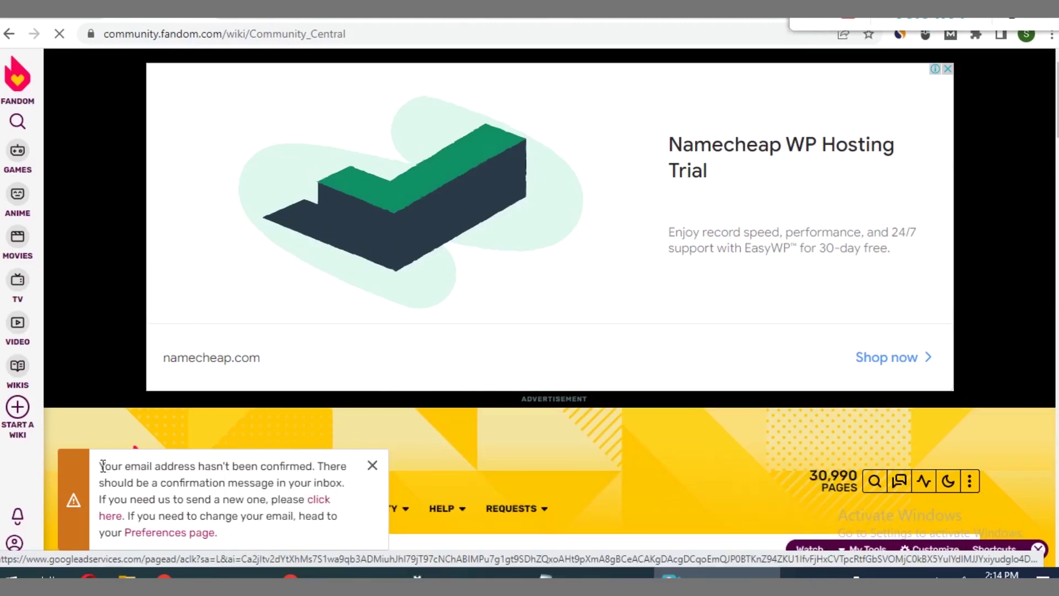
Note the unconfirmed-email notice and open a new browser tab.
left_click_drag(101, 465, 351, 533)
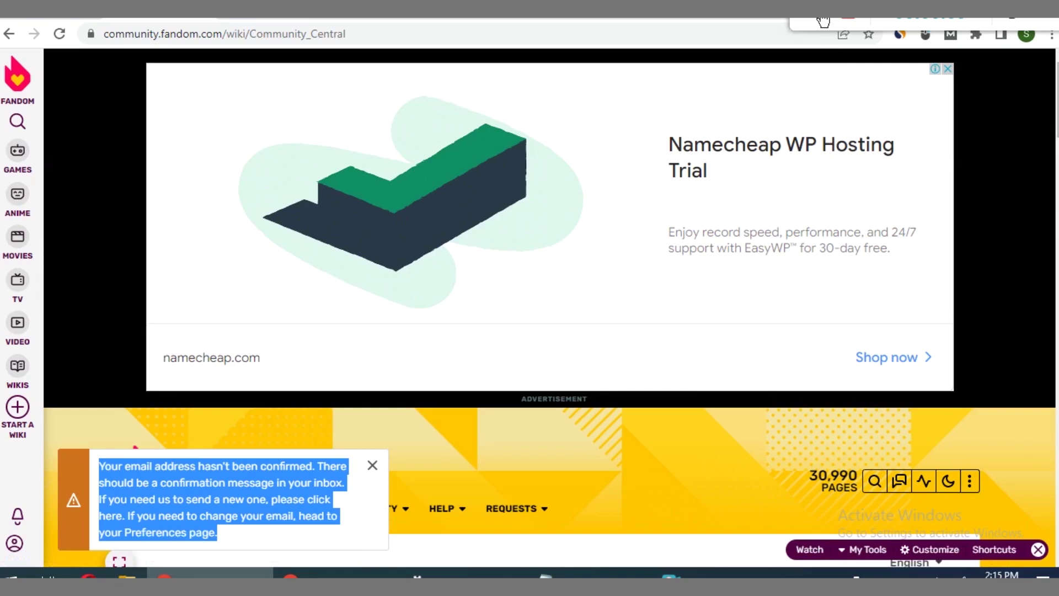
right_click(198, 18)
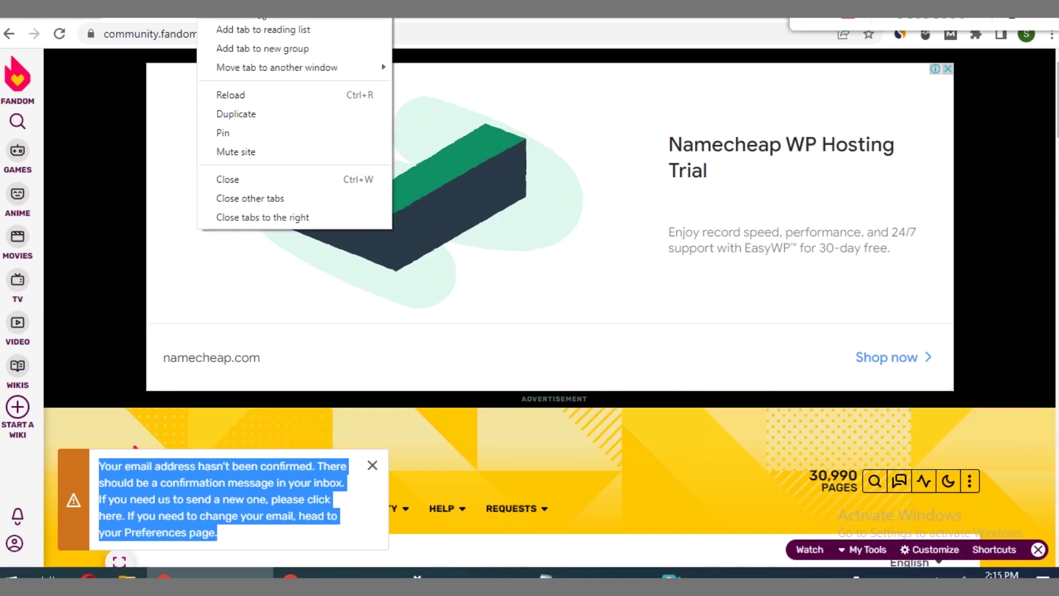
left_click(262, 17)
Load Gmail and open Fandom's 'Confirm your email' message to confirm the address.
type("gmail.com")
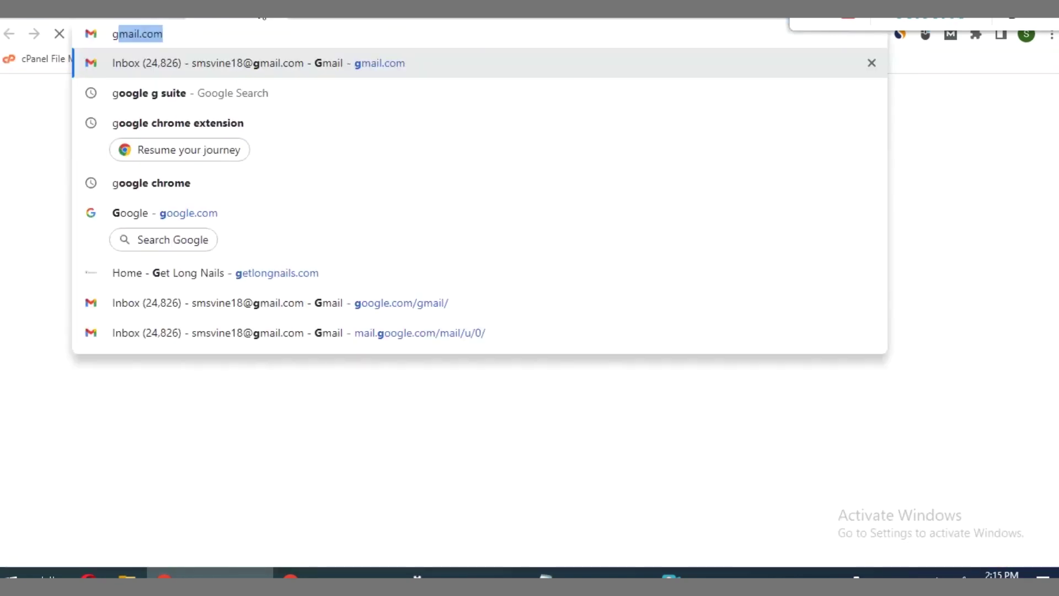
key("Return")
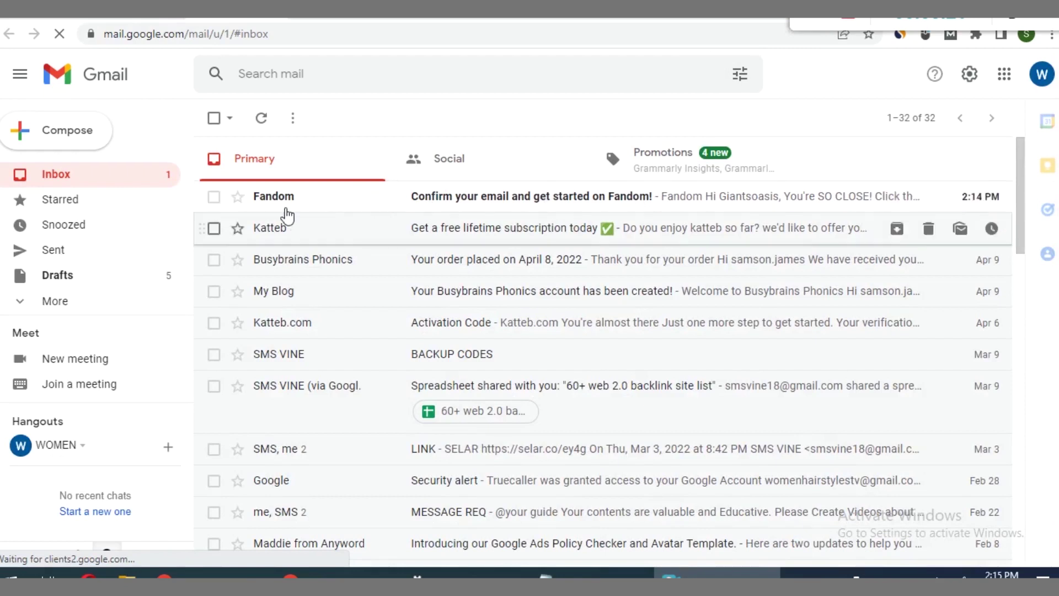
left_click(550, 199)
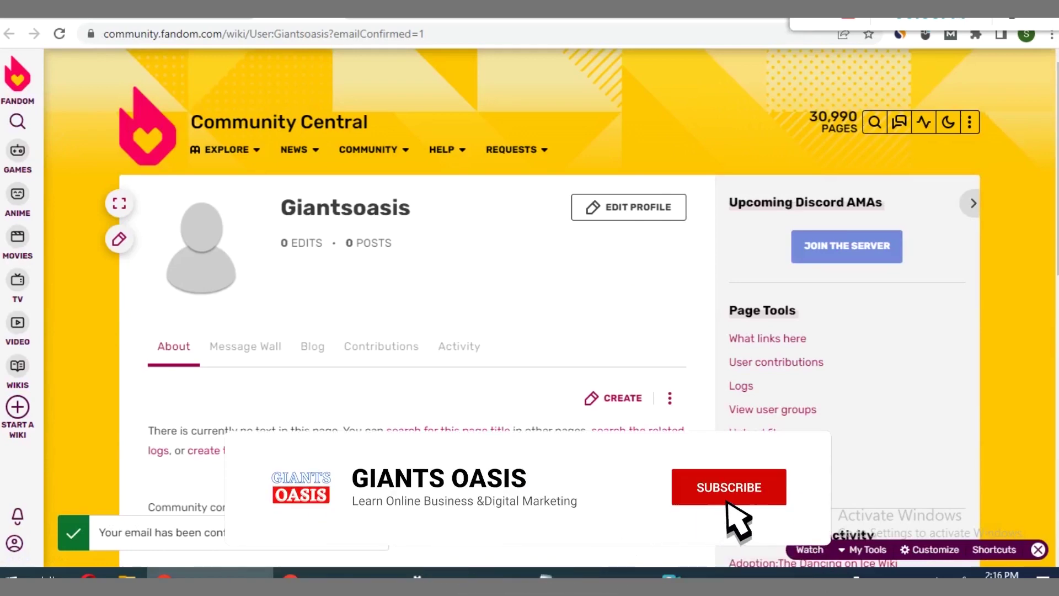
Open Edit Profile on the new user page and look over its empty Name, Bio, social and Website fields.
scroll(419, 276, "down", 6)
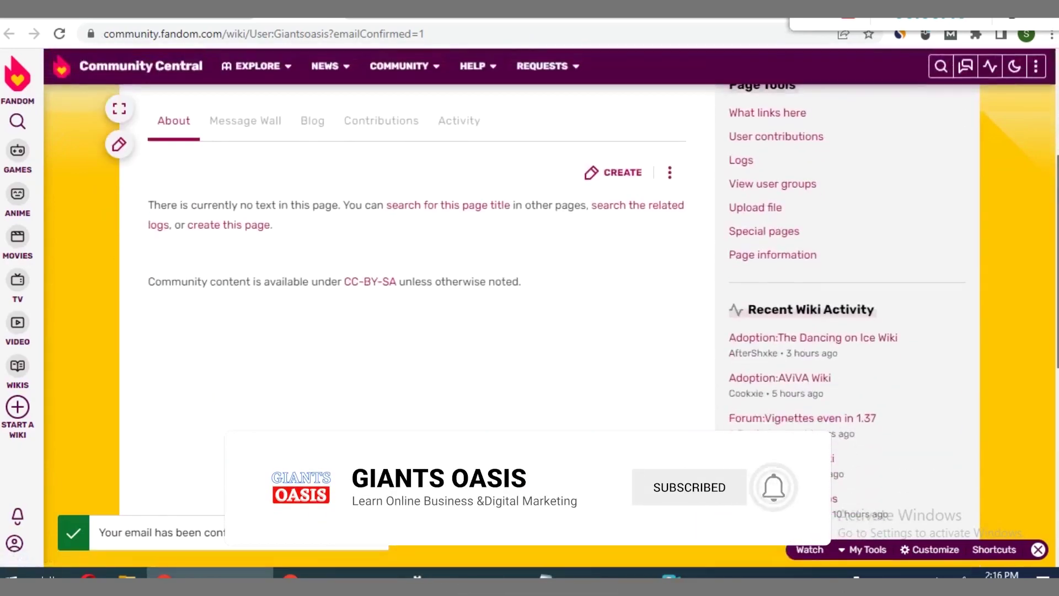
scroll(419, 276, "up", 4)
scroll(529, 275, "up", 3)
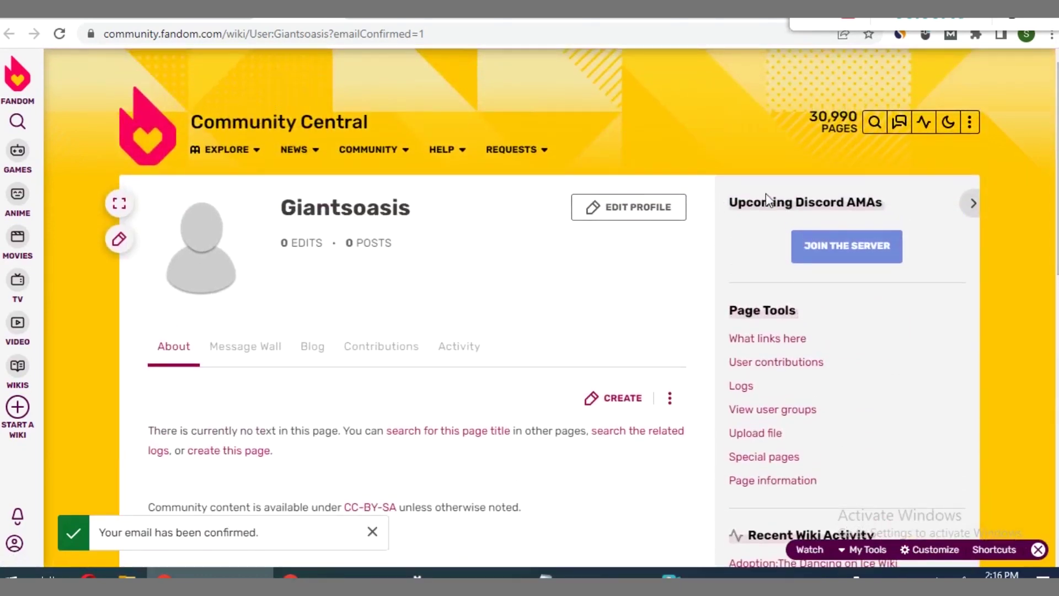
left_click(638, 210)
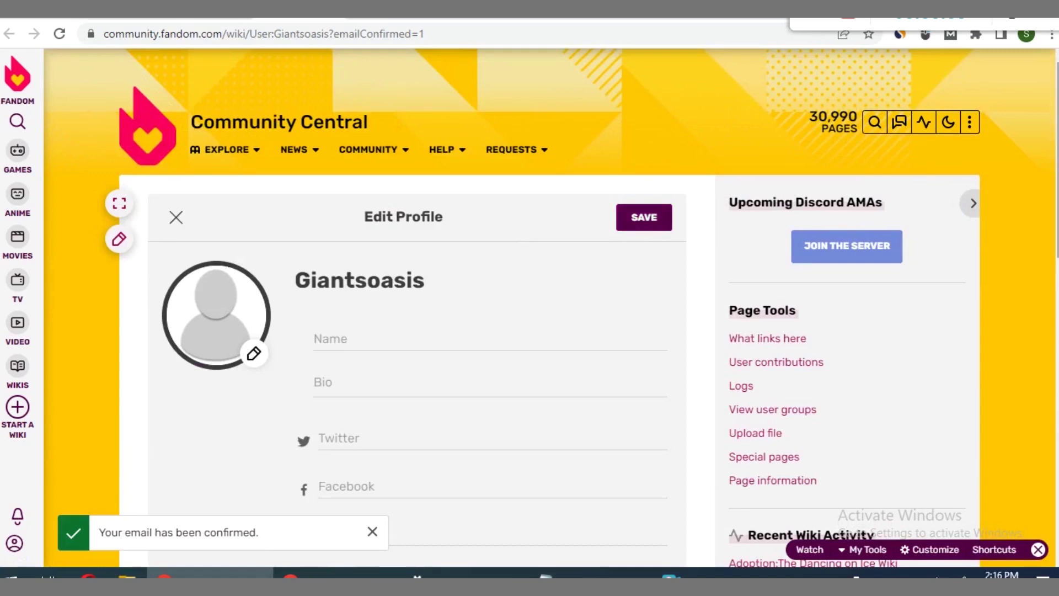
scroll(1055, 160, "down", 3)
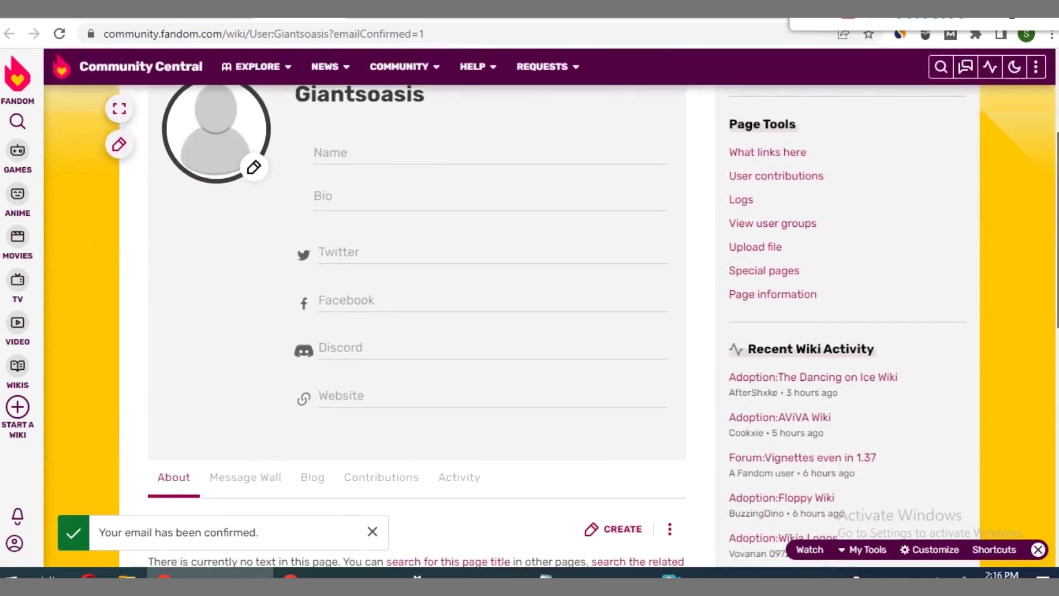
scroll(602, 326, "up", 1)
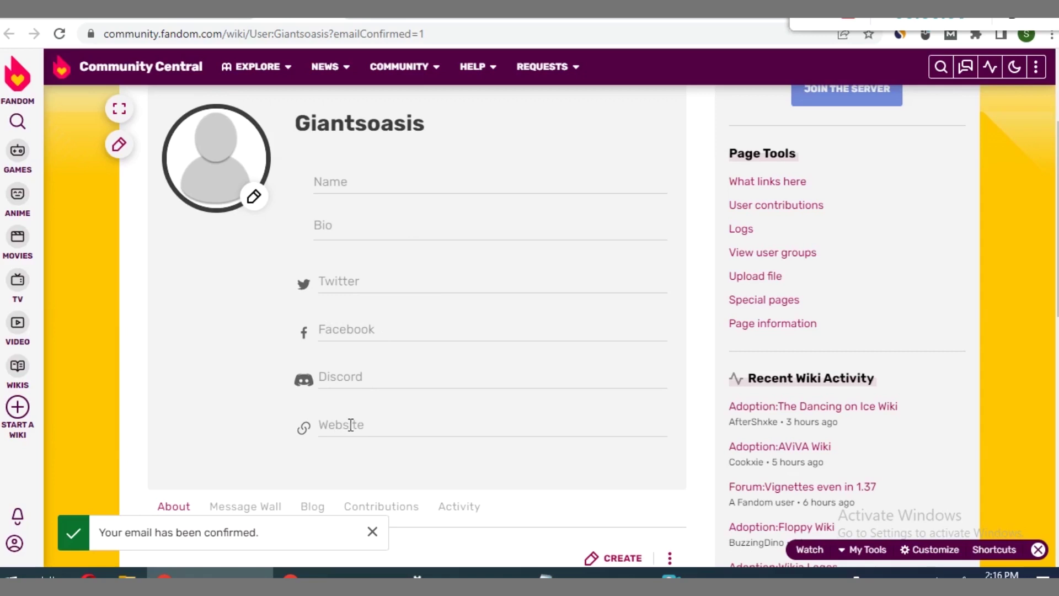
left_click(371, 186)
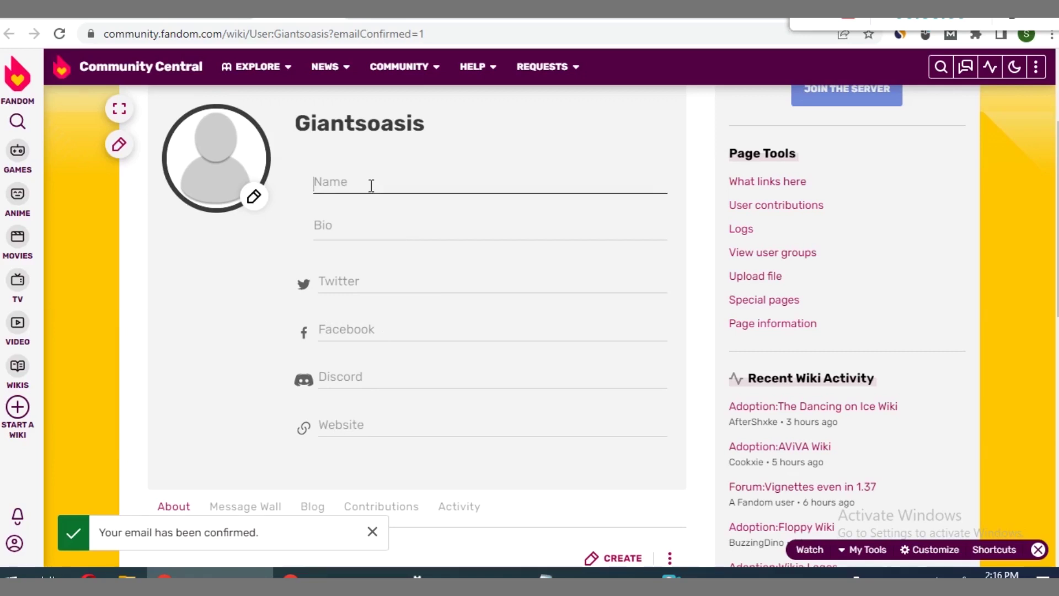
type("Giants OAsis")
key("Tab")
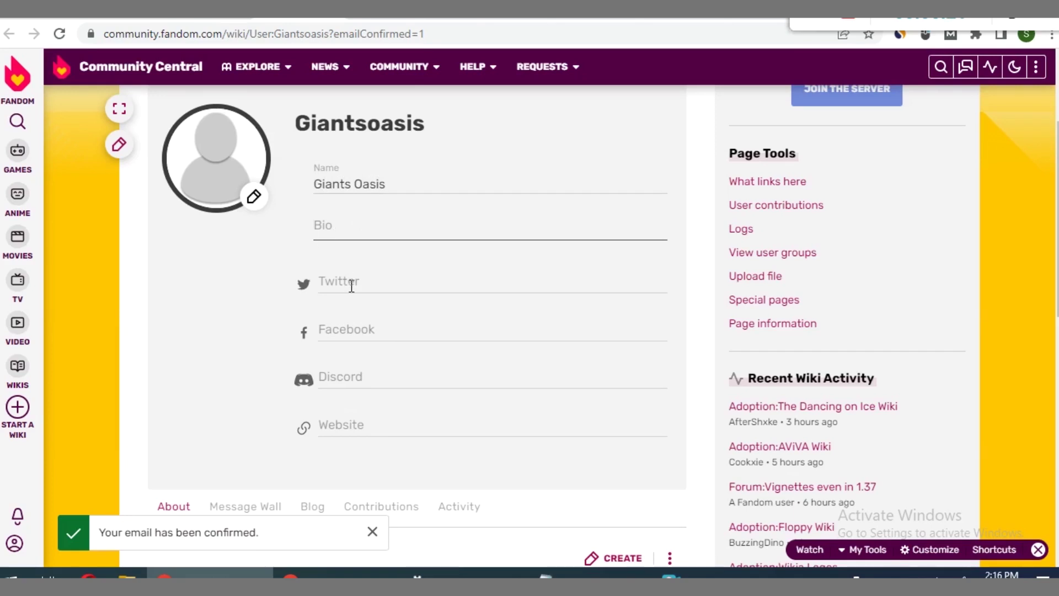
left_click(379, 422)
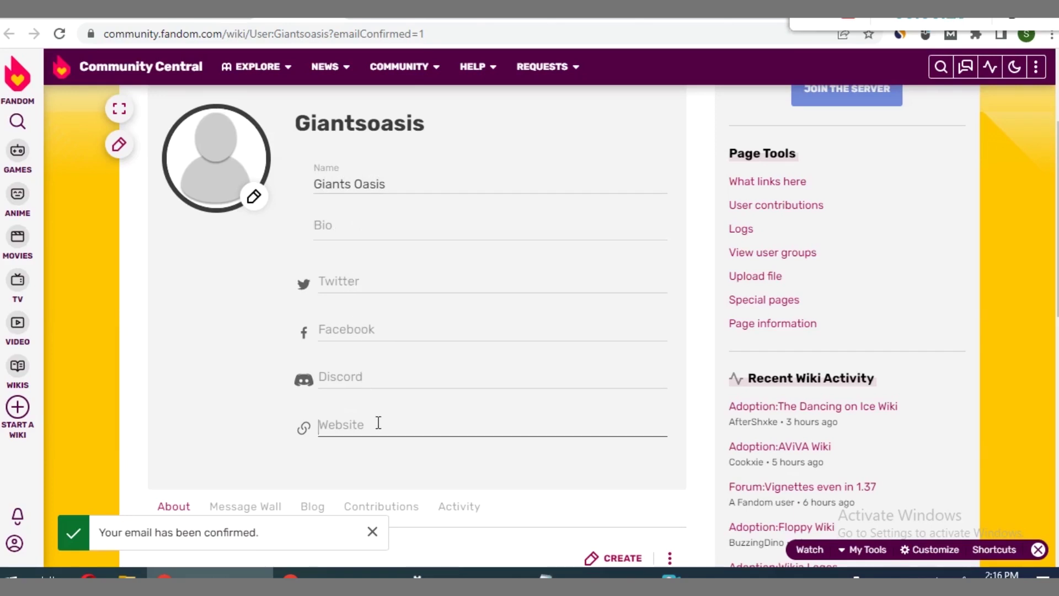
type("https://pin")
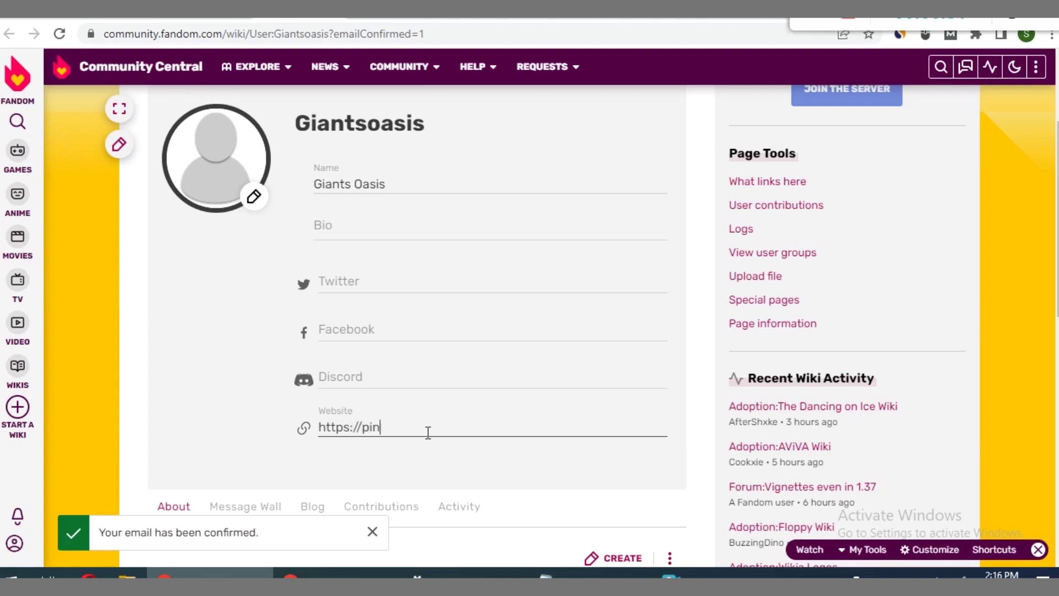
type("kerpost.com")
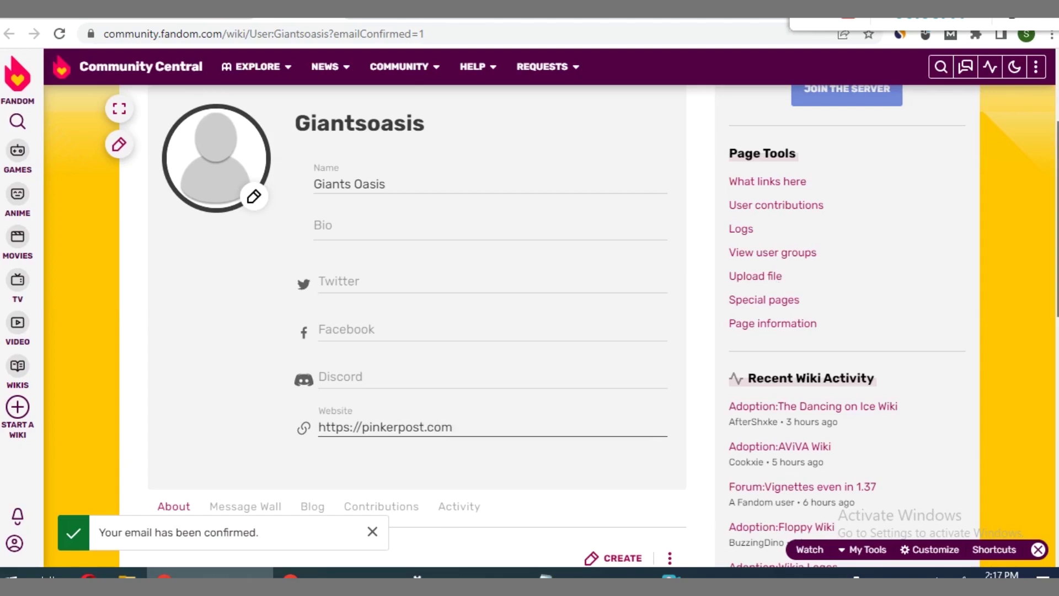
scroll(419, 325, "down", 5)
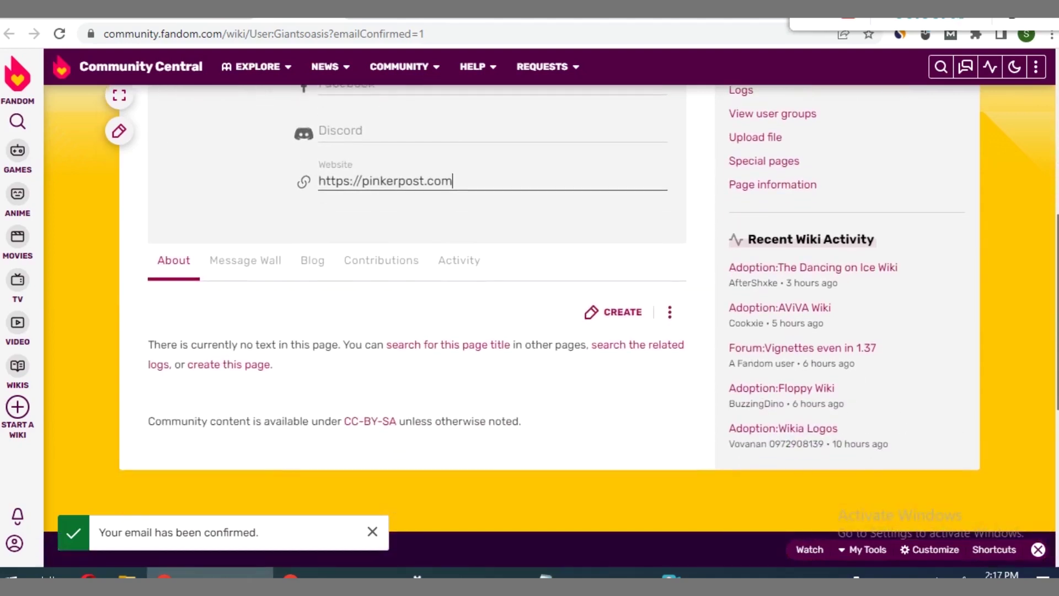
Save the profile with the new display name and website link.
scroll(420, 326, "up", 6)
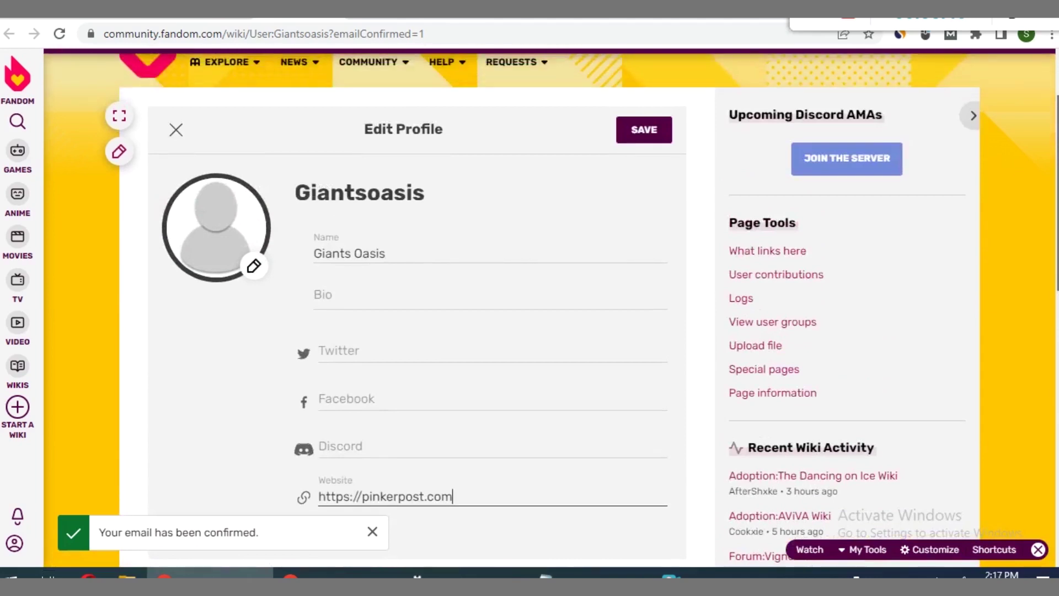
scroll(419, 325, "up", 2)
scroll(419, 326, "down", 1)
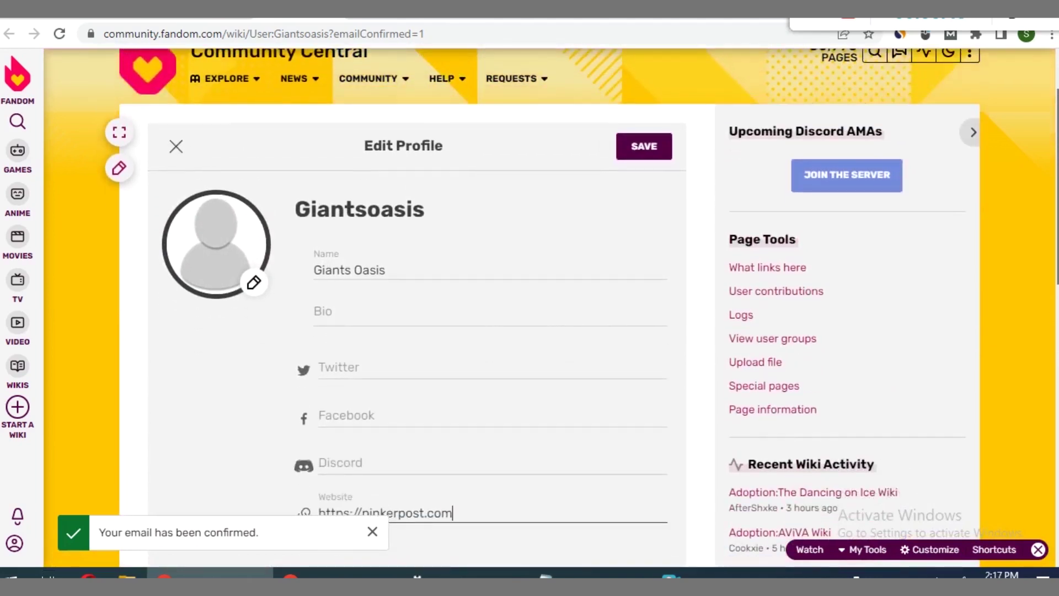
scroll(643, 157, "down", 1)
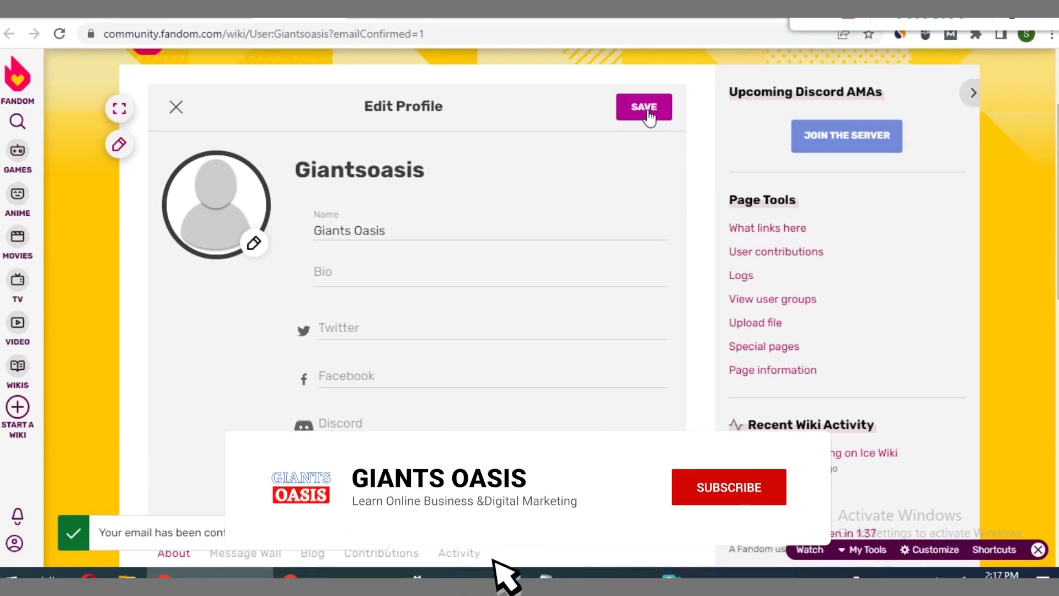
left_click(649, 113)
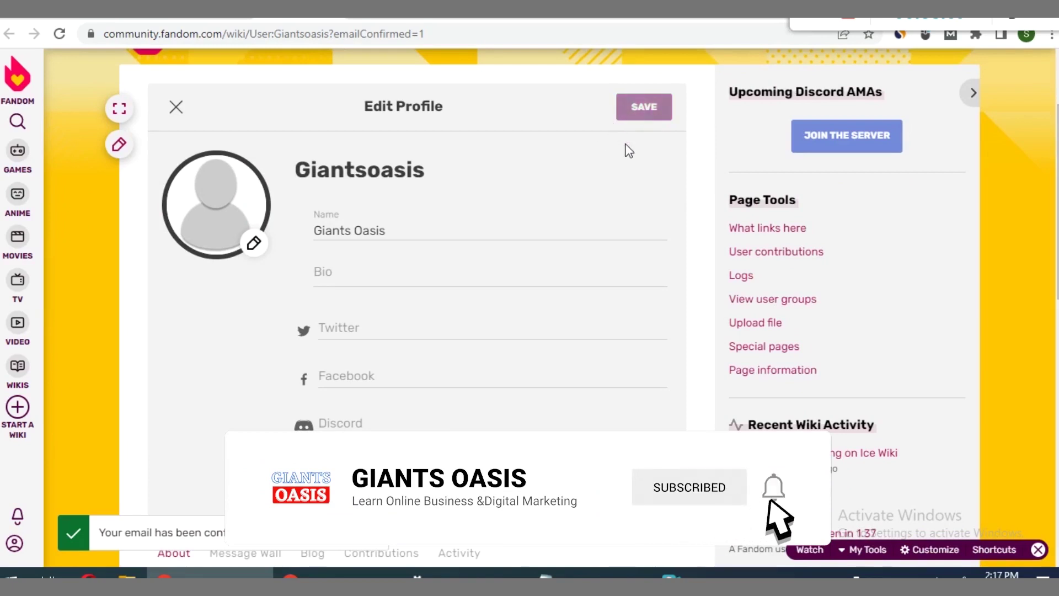